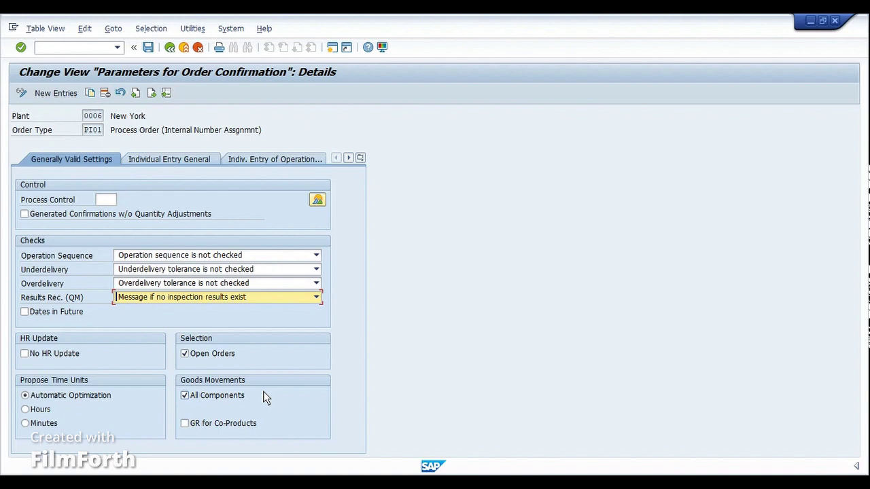
Step: Toggle the All Components goods movement setting and select the plant 0006 / order type PI01 entry
left_click(221, 401)
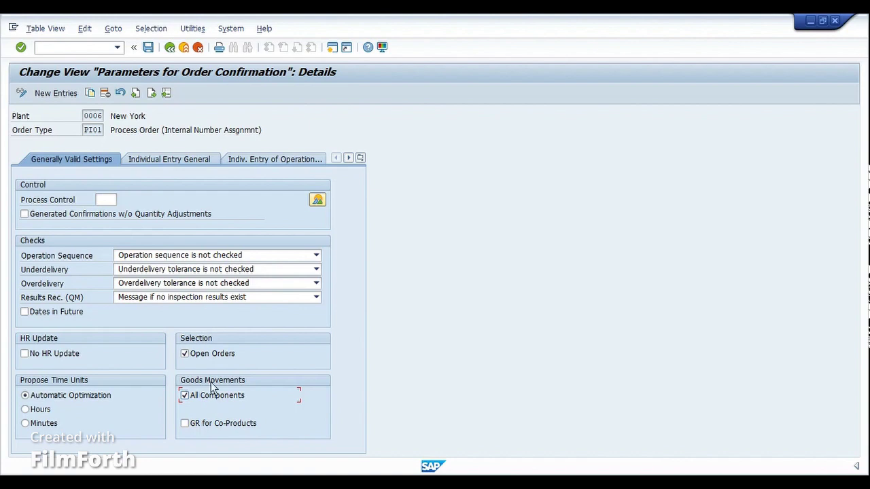
left_click(93, 131)
left_click(95, 117)
Step: On the Individual Entry General tab, tick Clear Open Reservations and set Confirmation Type to Partial confirmation
left_click(161, 157)
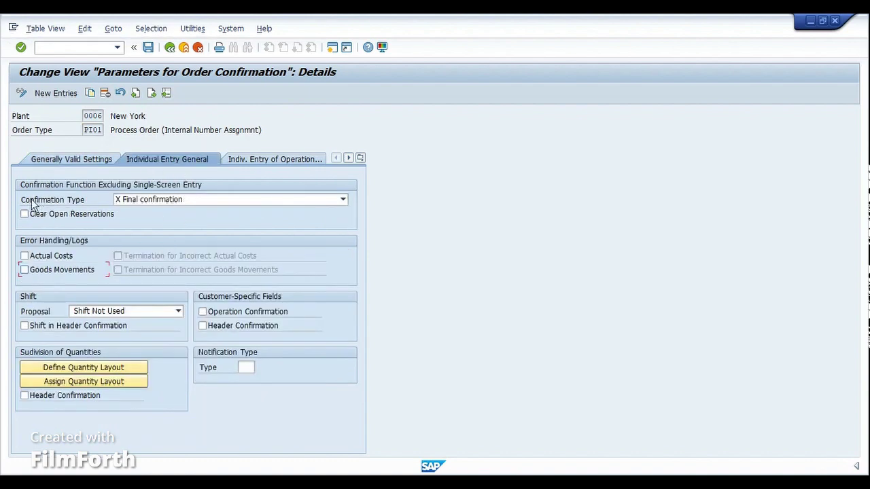
left_click_drag(23, 198, 88, 204)
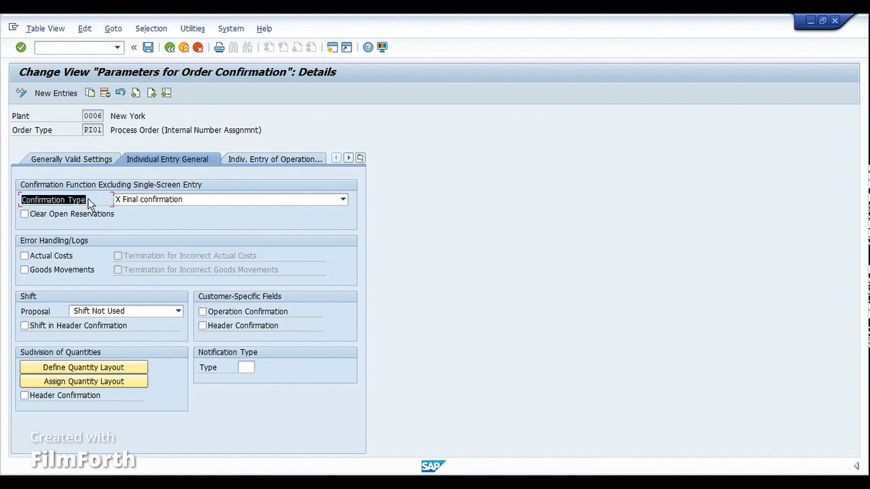
left_click(89, 204)
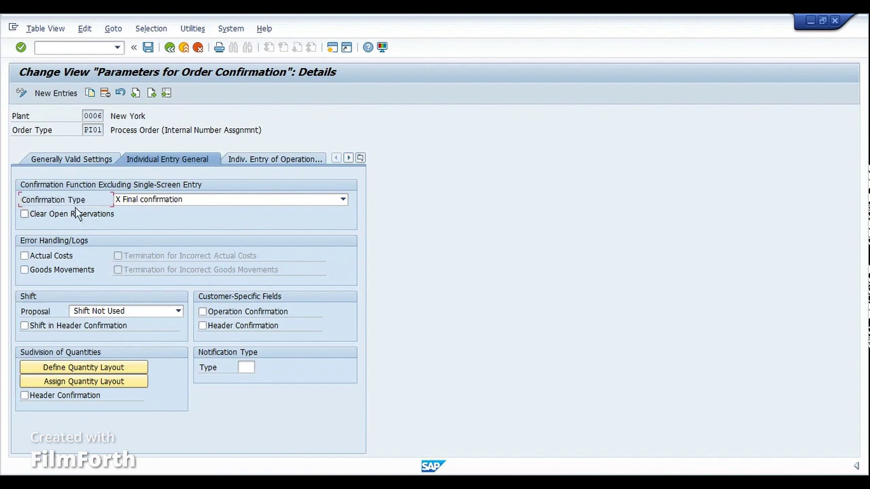
left_click(158, 199)
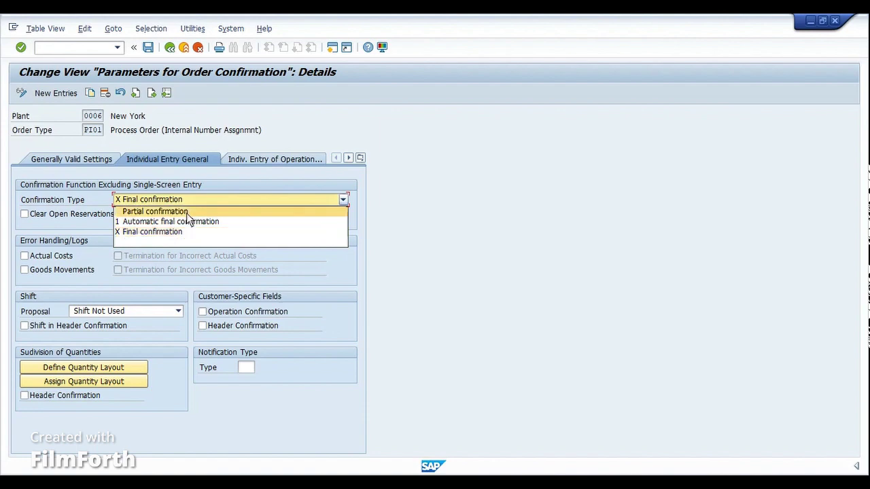
left_click(184, 199)
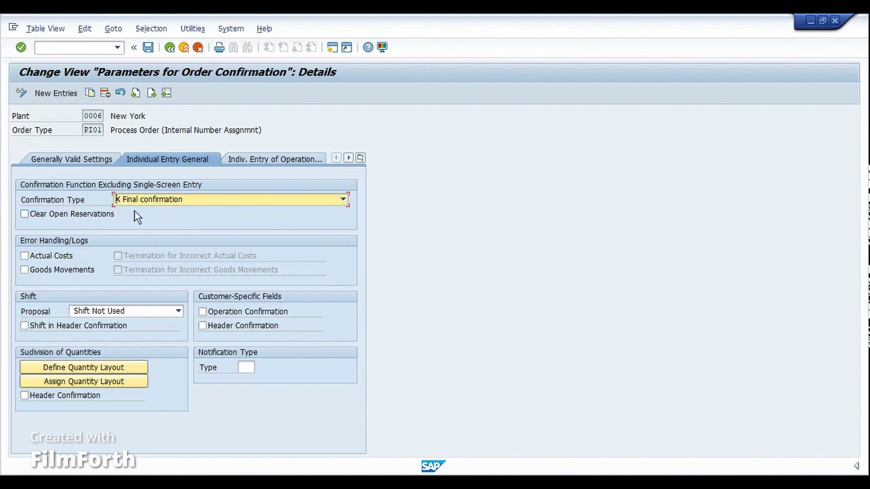
left_click(54, 223)
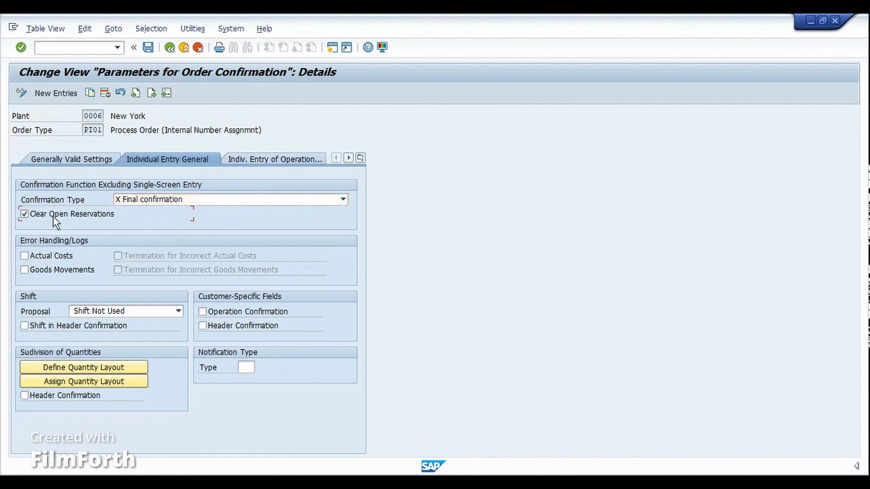
left_click(151, 204)
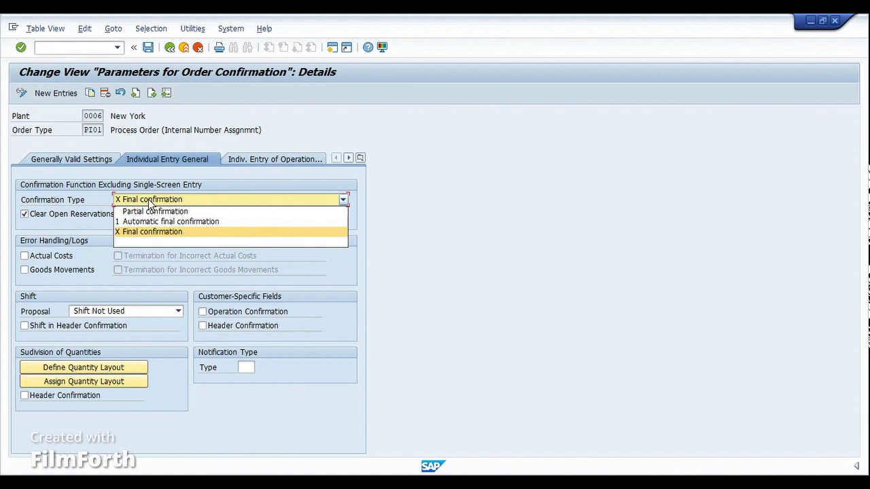
left_click(49, 218)
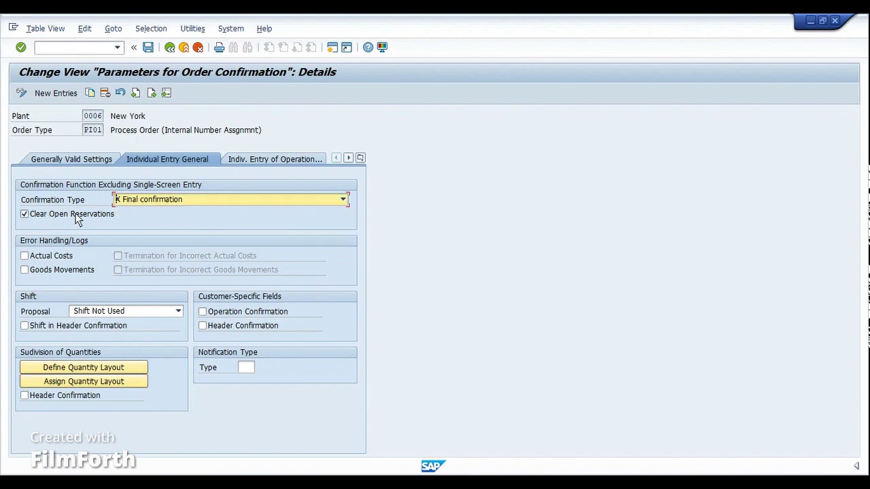
left_click(148, 201)
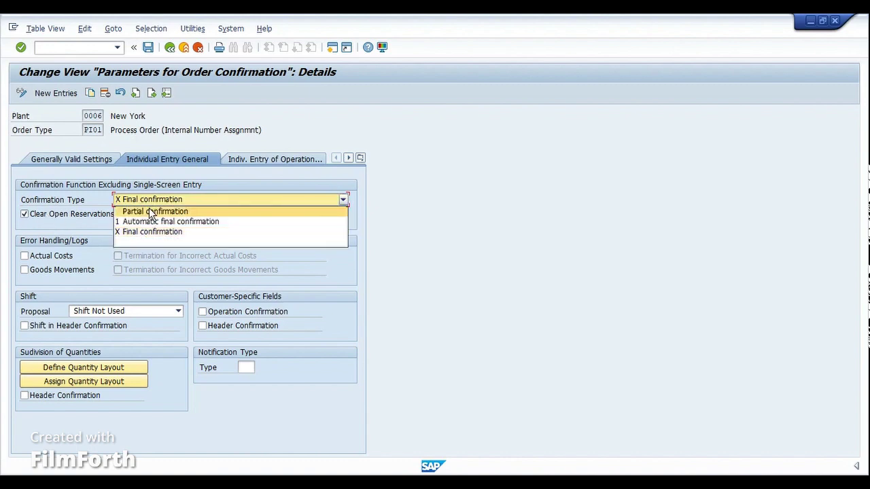
left_click(154, 212)
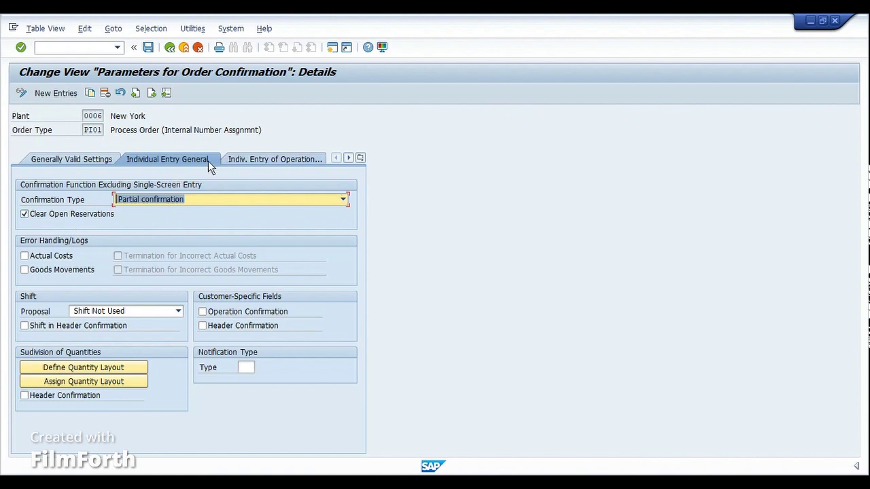
Step: Switch the Confirmation Type dropdown back to X Final confirmation
left_click(160, 201)
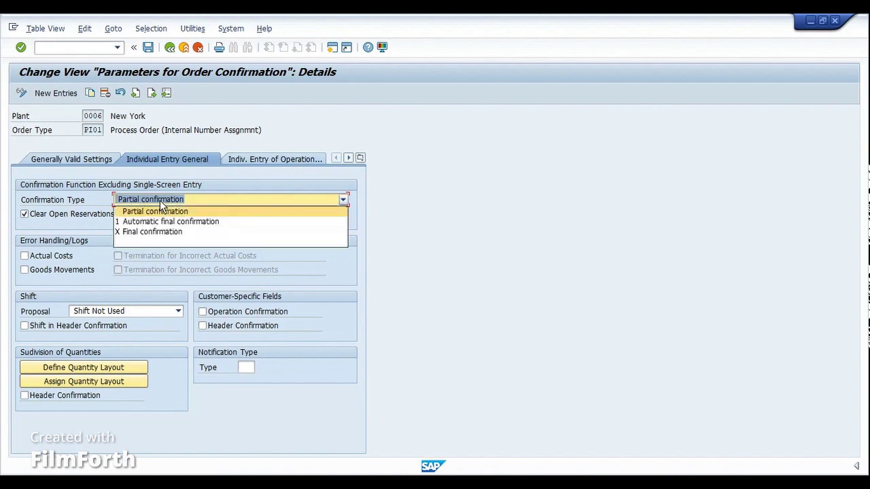
left_click(128, 231)
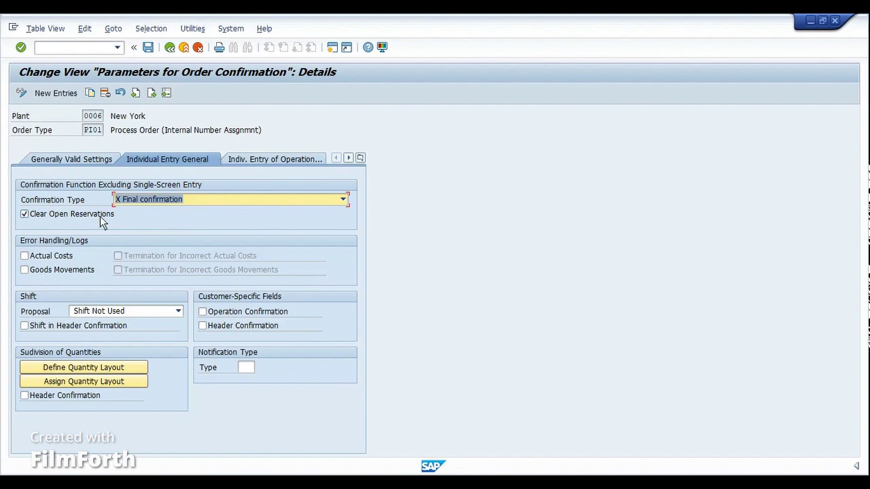
Step: Tick the Actual Costs and Goods Movements checkboxes under Error Handling/Logs
left_click(51, 255)
left_click(54, 270)
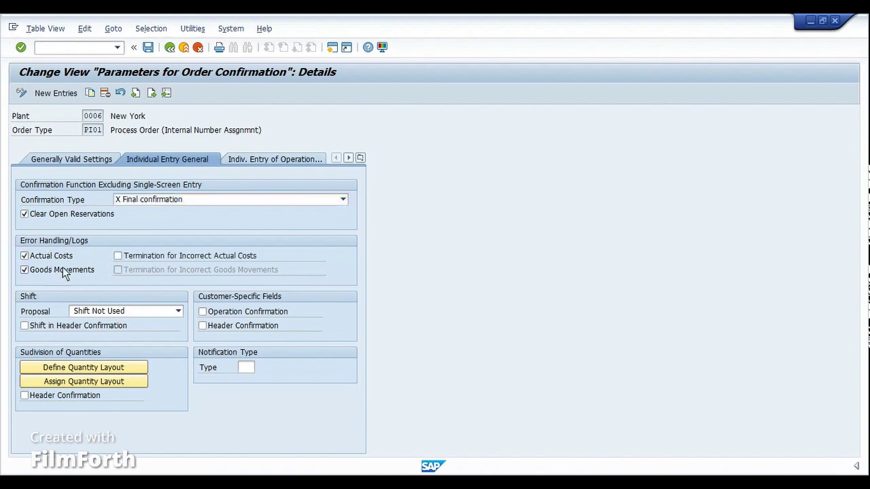
left_click(53, 257)
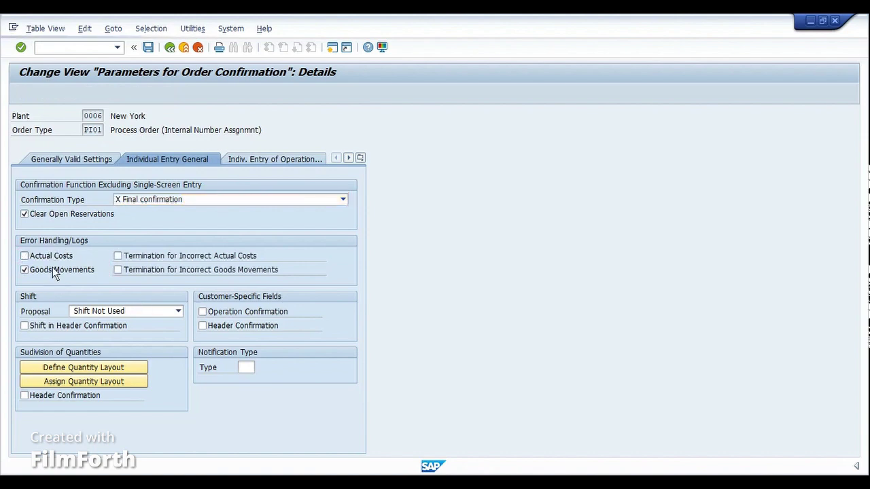
left_click(54, 271)
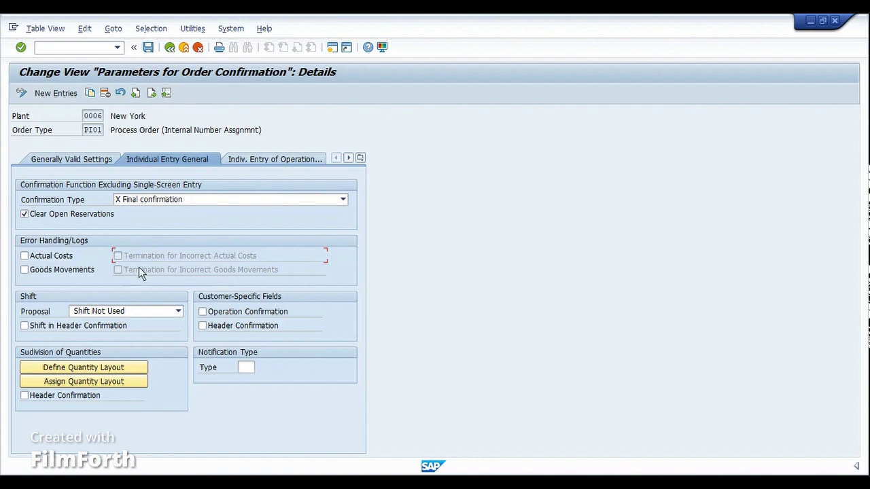
left_click(25, 256)
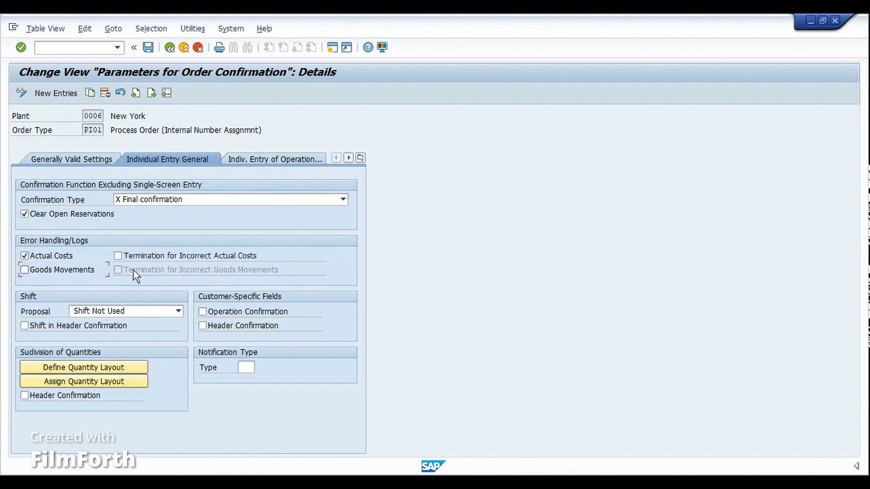
left_click(40, 268)
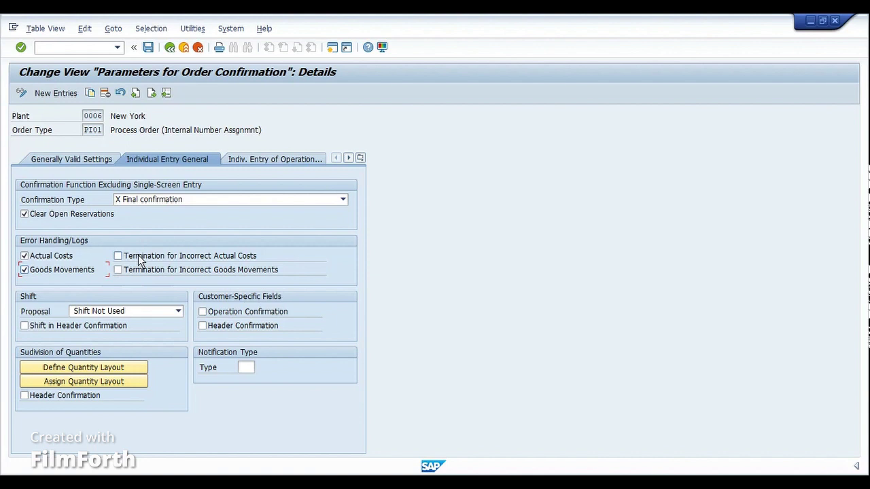
Step: Re-enable Actual Costs logging and tick Termination for Incorrect Actual Costs and Incorrect Goods Movements
left_click(42, 258)
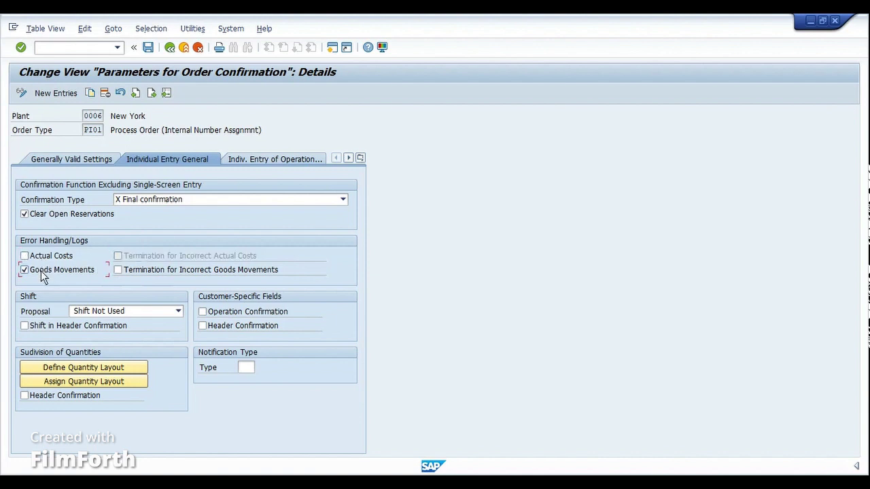
left_click(74, 256)
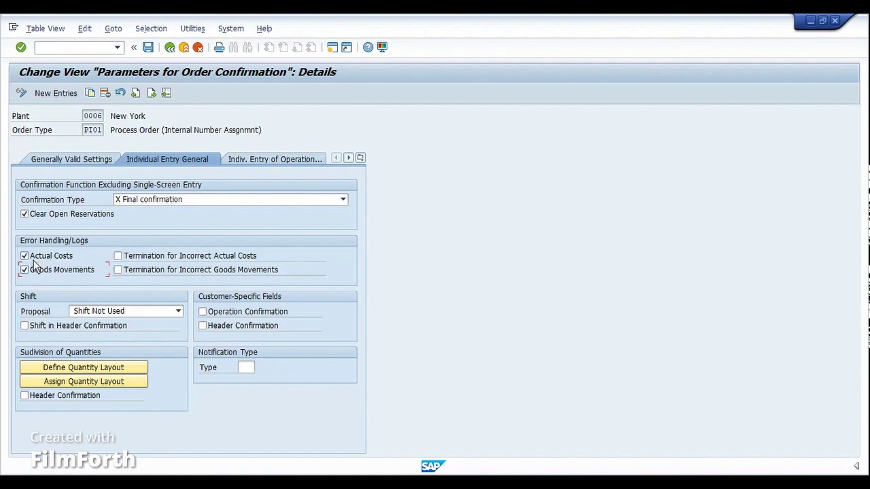
left_click(131, 256)
left_click(118, 271)
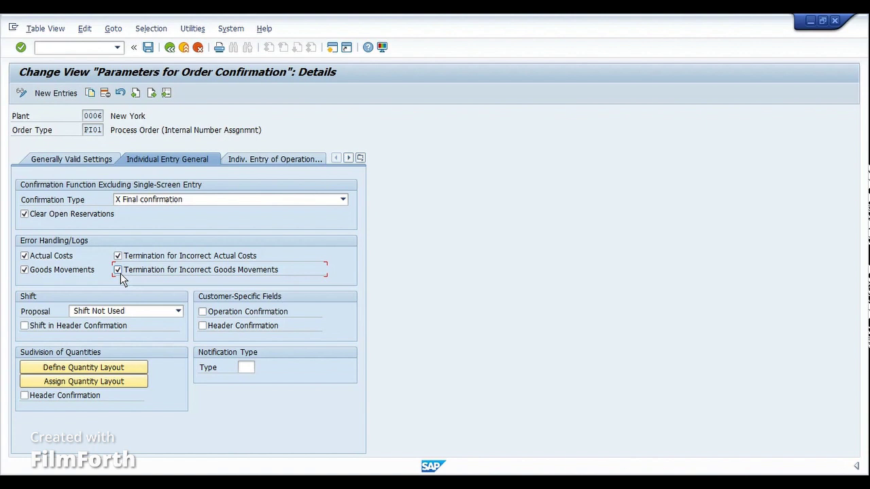
Step: Tick Goods Movements logging and Termination for Incorrect Goods Movements, then check the Shift Proposal options
left_click(55, 273)
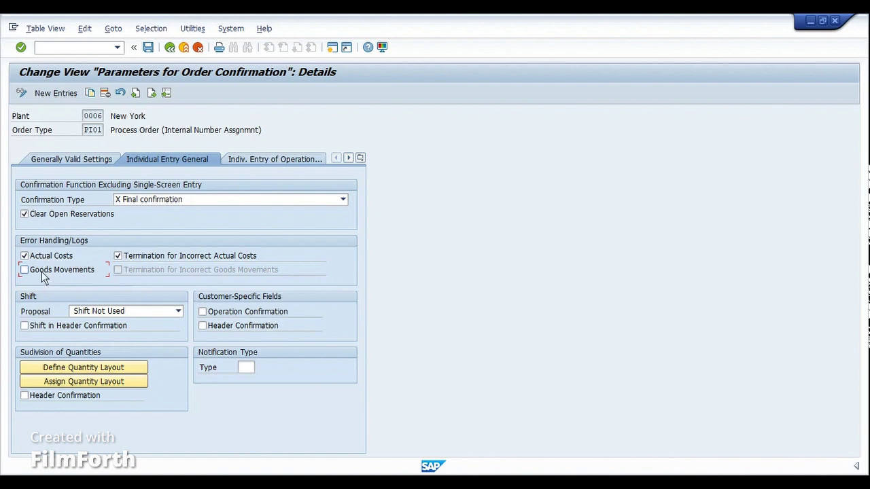
left_click(41, 271)
left_click(118, 271)
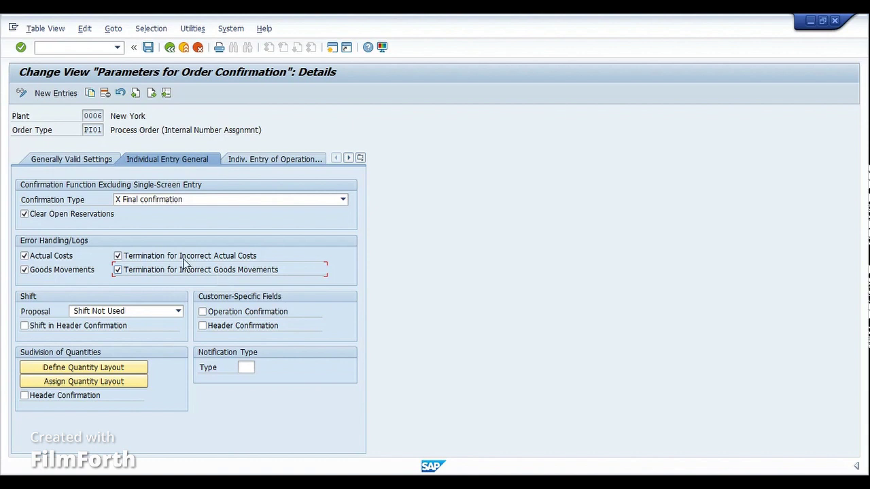
left_click(66, 274)
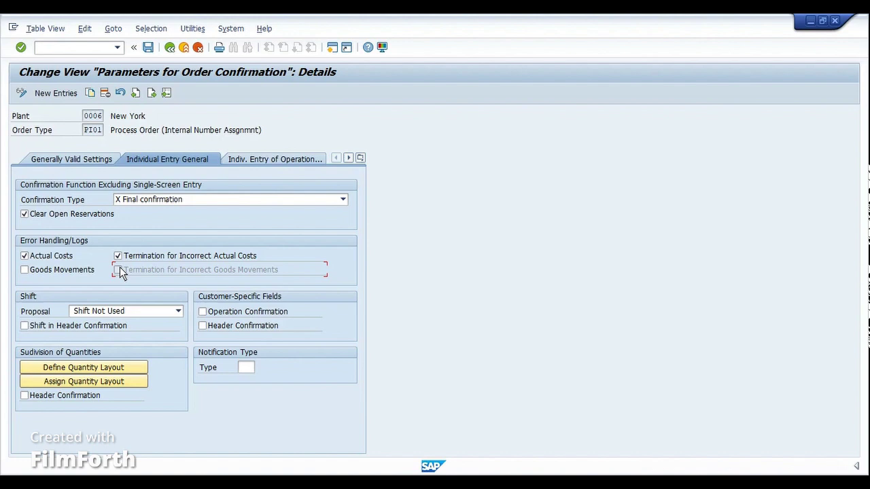
left_click(46, 270)
left_click(151, 271)
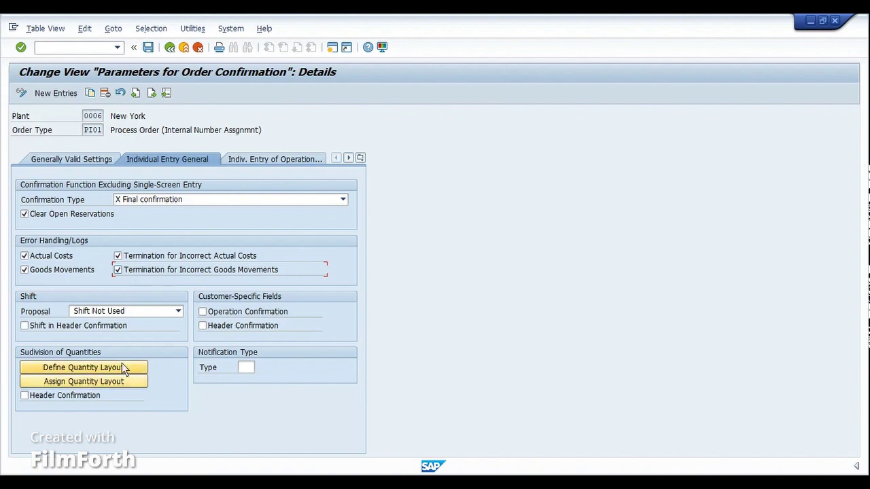
left_click(99, 311)
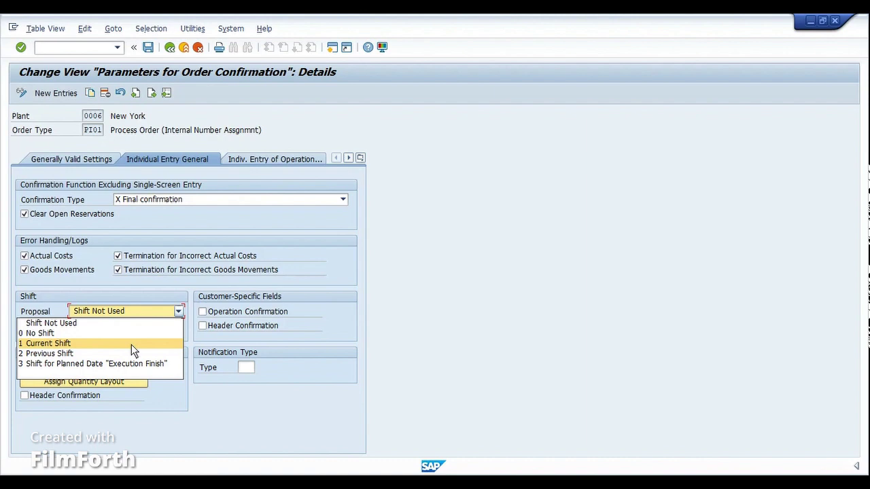
Step: Keep the shift proposal at Shift Not Used and show the Indiv. Entry of Operation w. Init. Screen settings
left_click(152, 322)
left_click(275, 159)
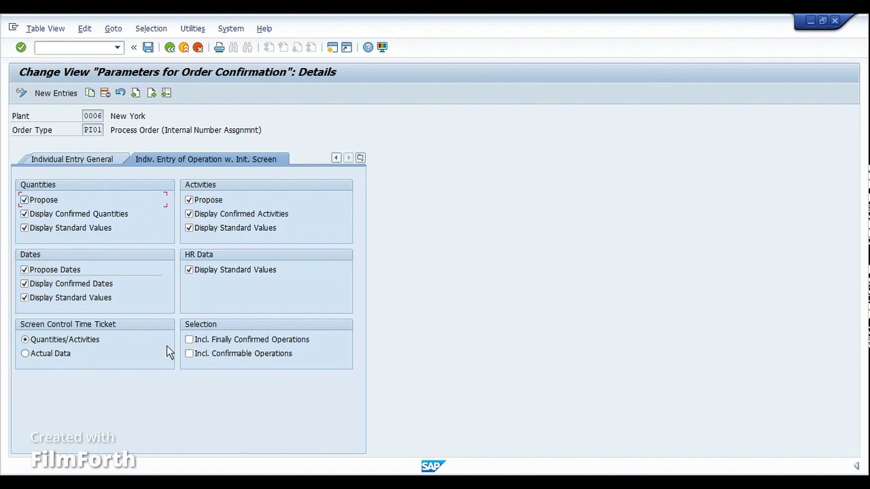
Step: Propose quantities and activities, then return to the Parameters for Order Confirmation overview
left_click(41, 203)
left_click(190, 200)
left_click(189, 200)
left_click(170, 47)
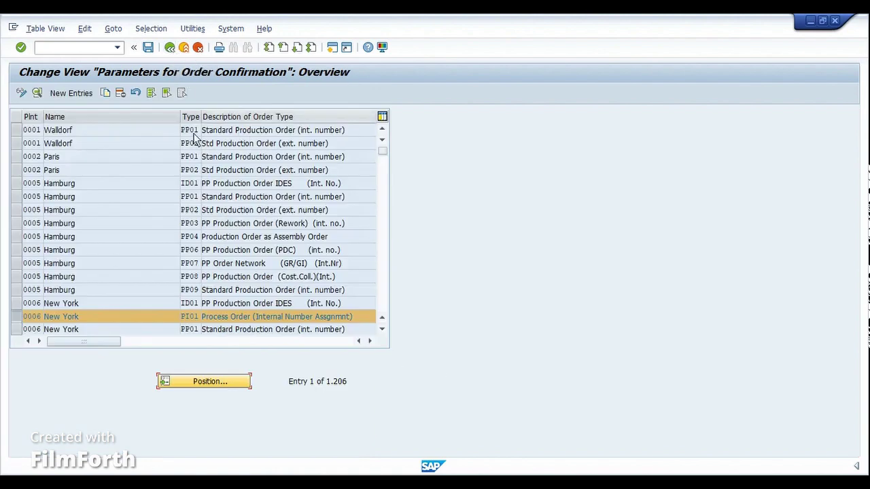
Step: Back in the IMG, collapse Confirmation and run Define Default Values under Operations > Task List Selection
left_click(171, 49)
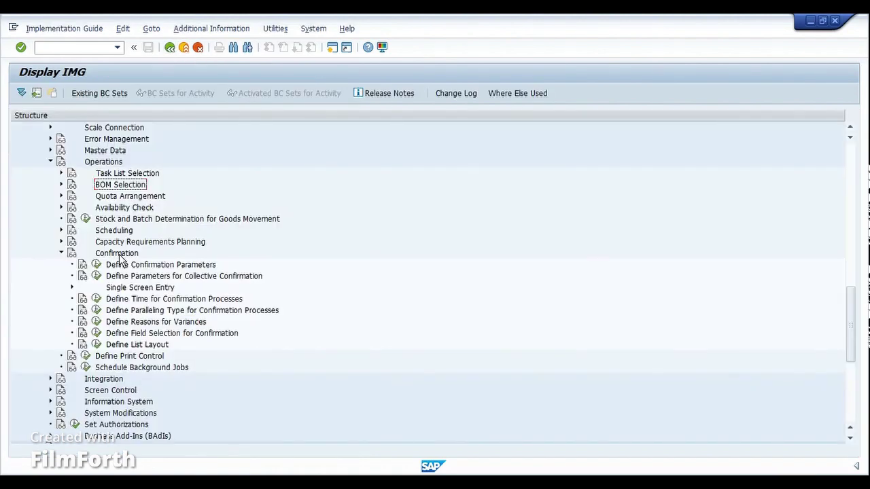
left_click(119, 257)
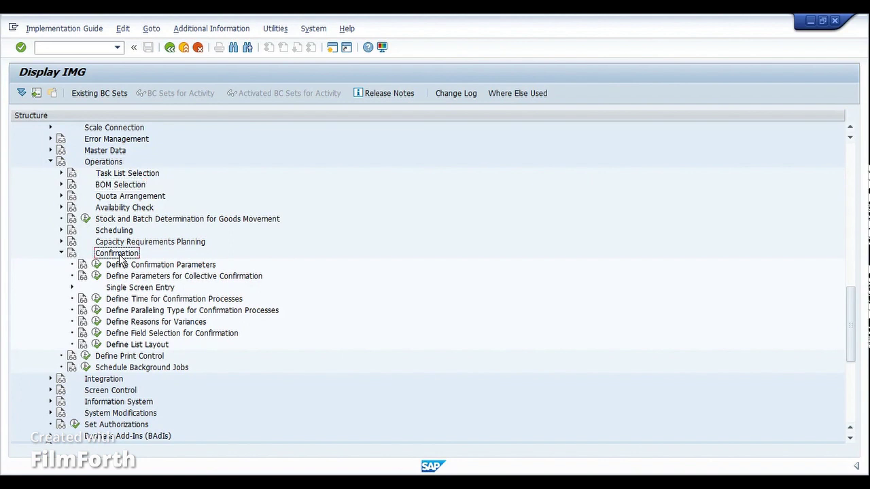
left_click(61, 254)
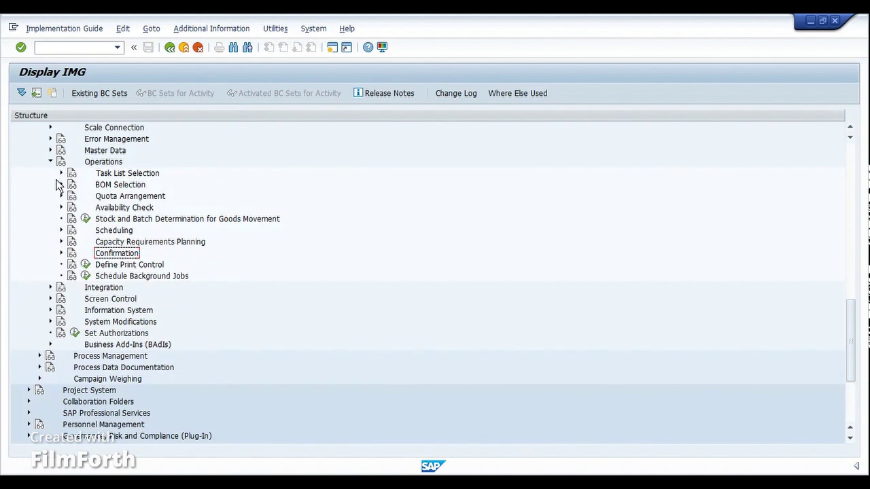
left_click(119, 163)
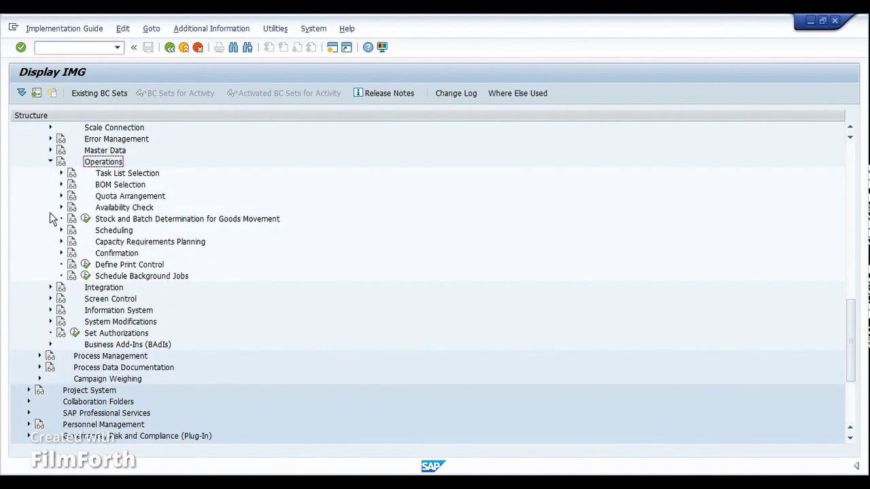
left_click(62, 174)
left_click(123, 175)
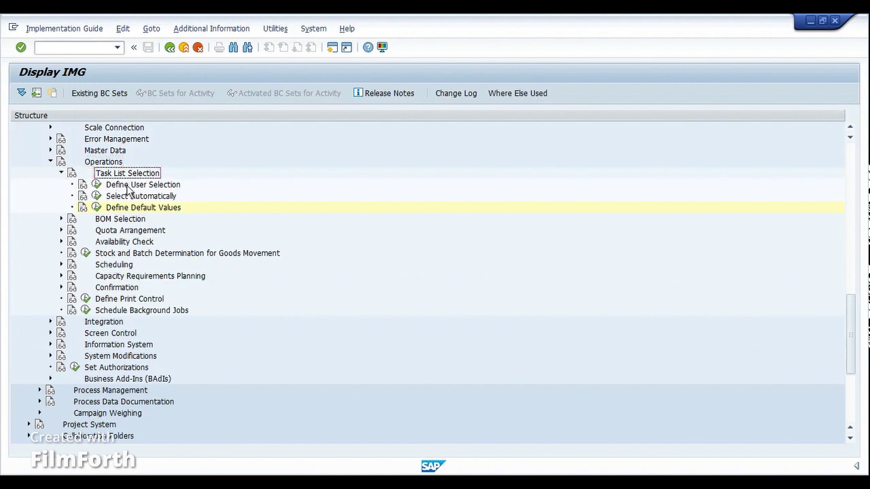
left_click(124, 207)
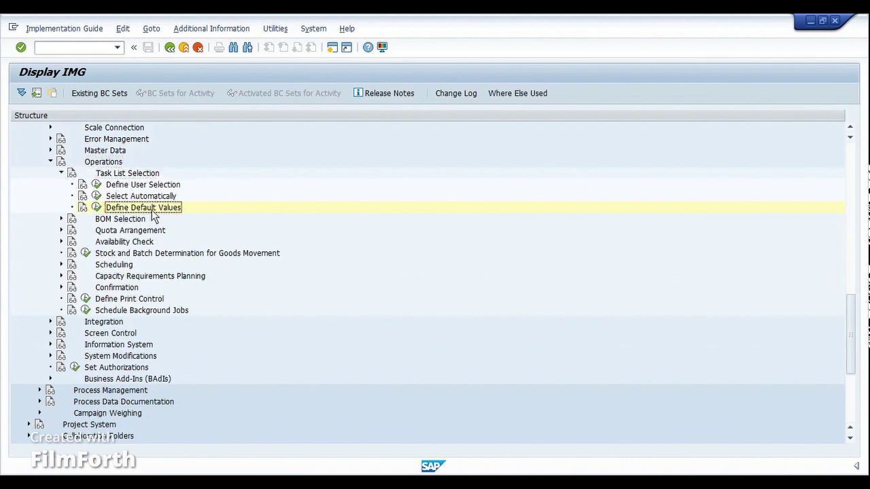
left_click(96, 209)
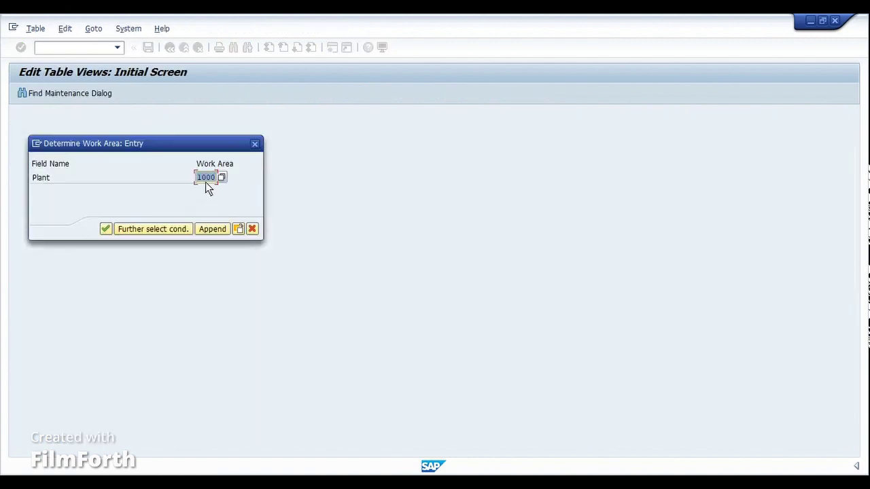
Step: Accept plant 1000 as the work area and copy the PP01 default-values entry as a new entry
left_click(105, 231)
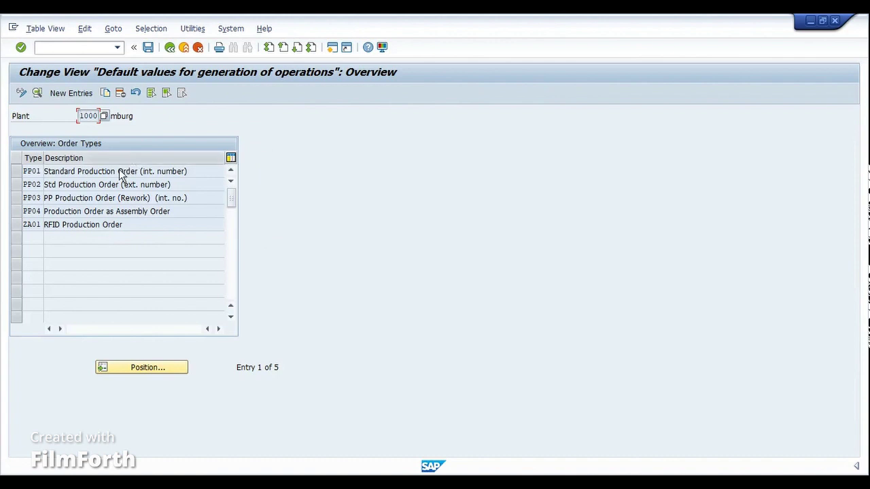
left_click(75, 197)
left_click(16, 171)
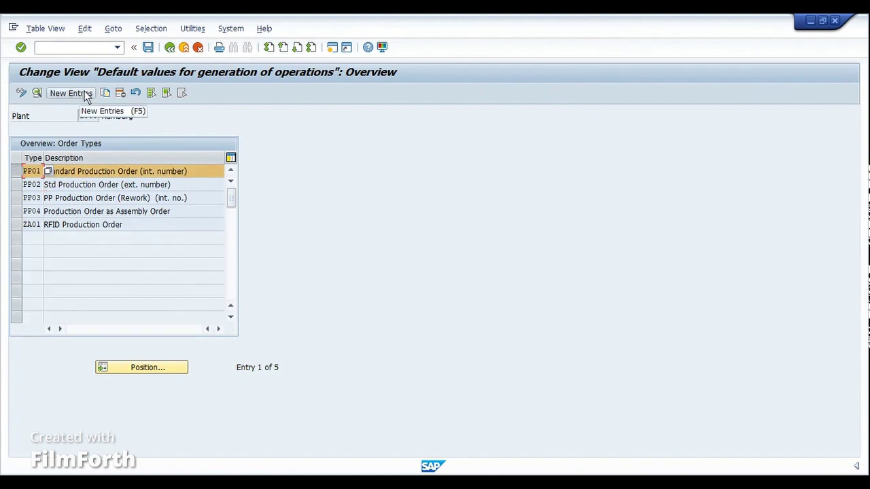
left_click(104, 93)
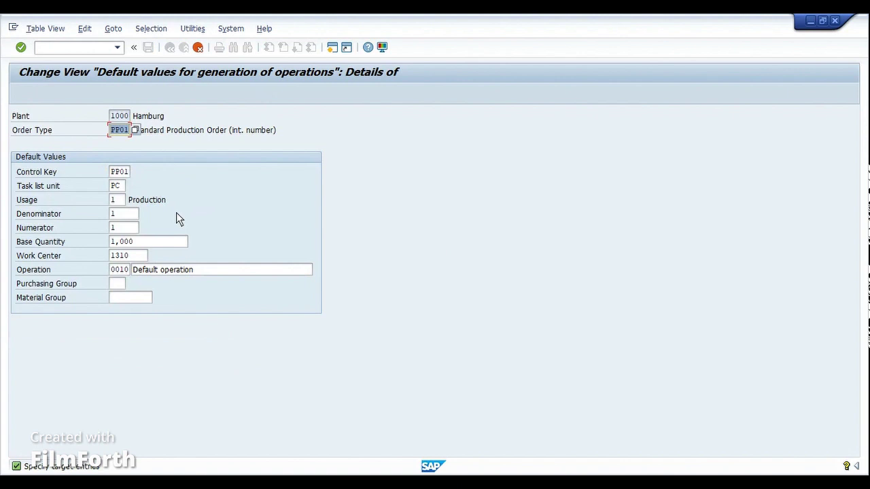
Step: Change the copied entry's order type to PI01 and review work center 1310
type("PI01")
key("Tab")
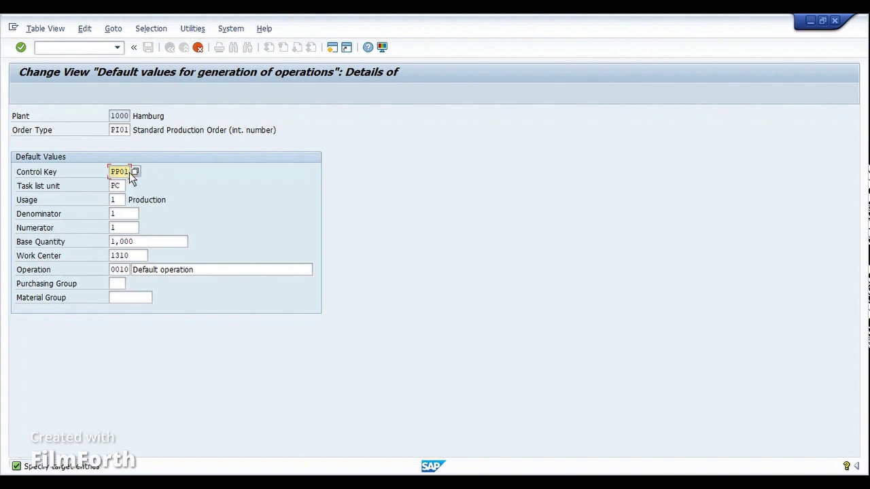
left_click(138, 255)
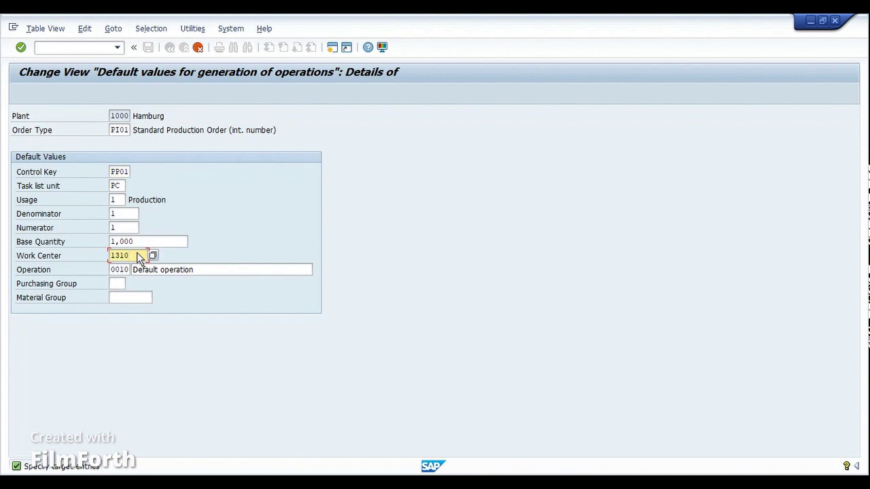
double_click(138, 255)
left_click(139, 255)
left_click(120, 117)
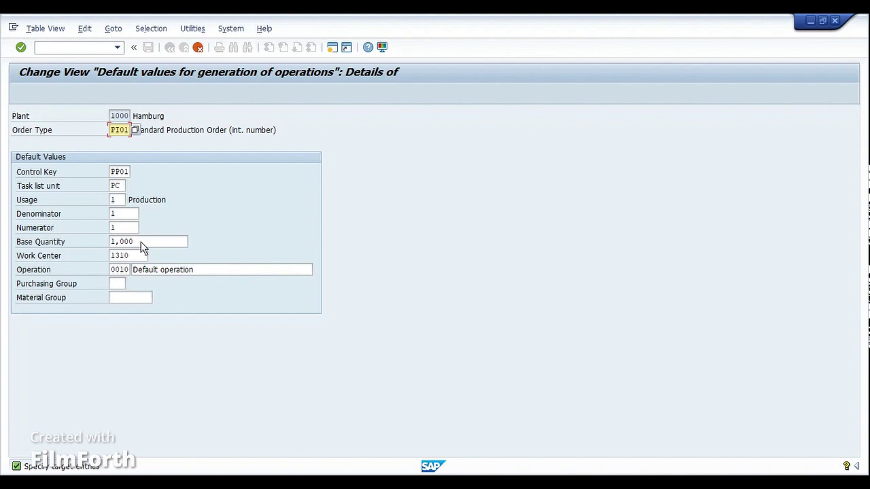
left_click(131, 170)
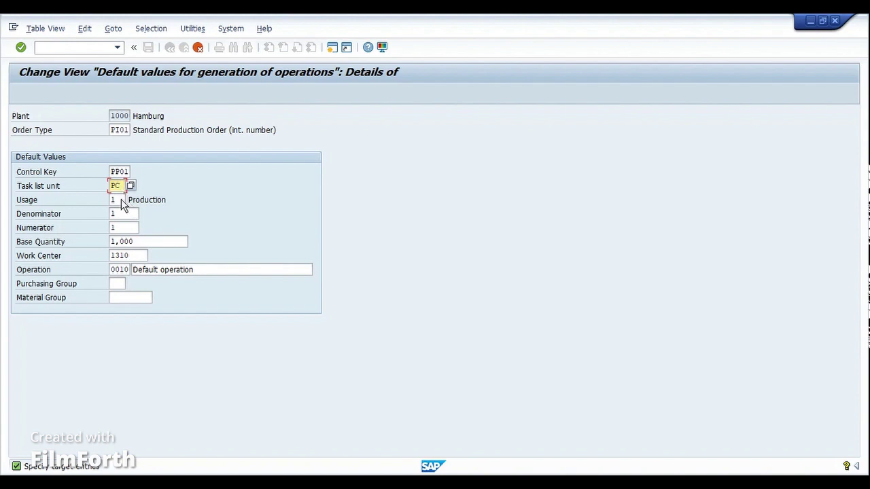
left_click_drag(136, 200, 165, 216)
left_click(131, 217)
left_click(129, 229)
left_click(141, 244)
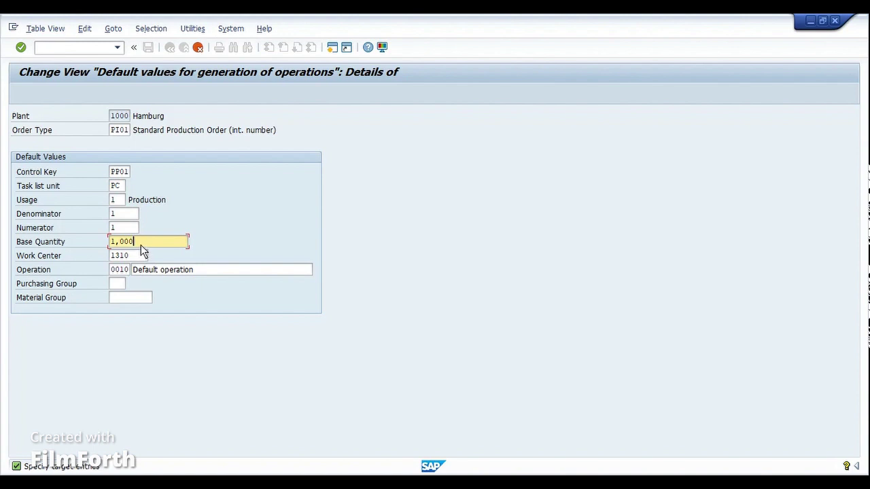
left_click(139, 257)
left_click(126, 269)
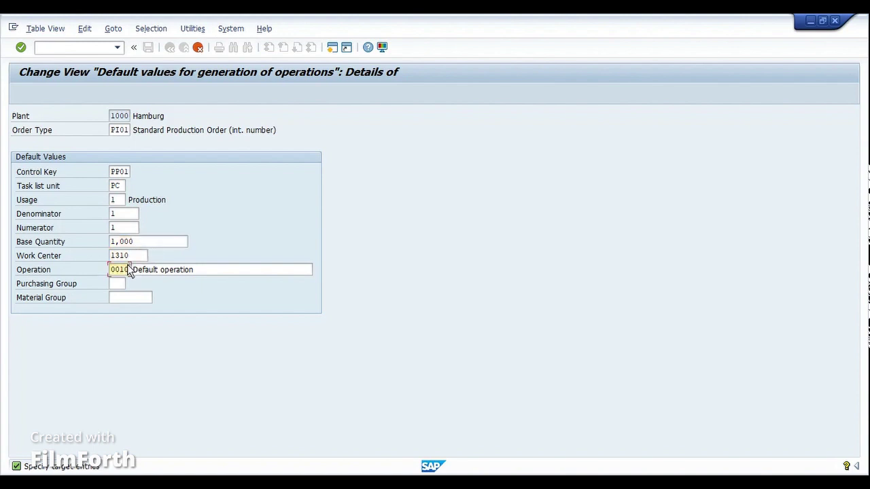
left_click(197, 271)
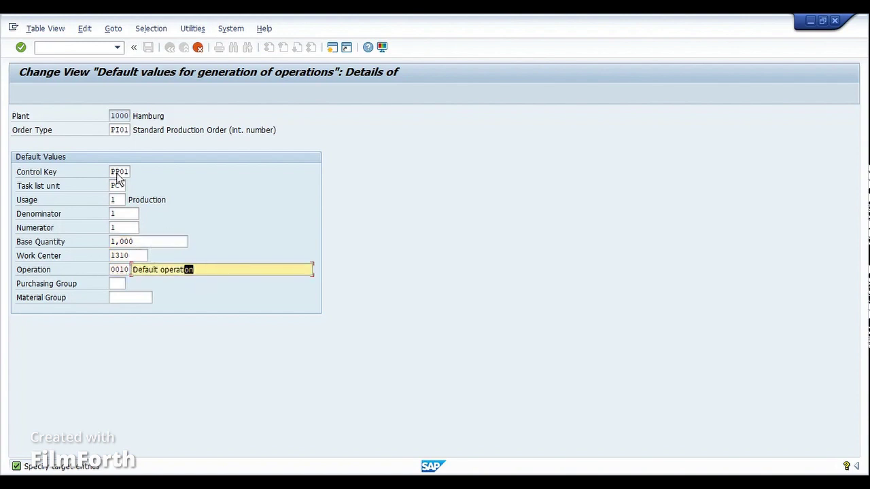